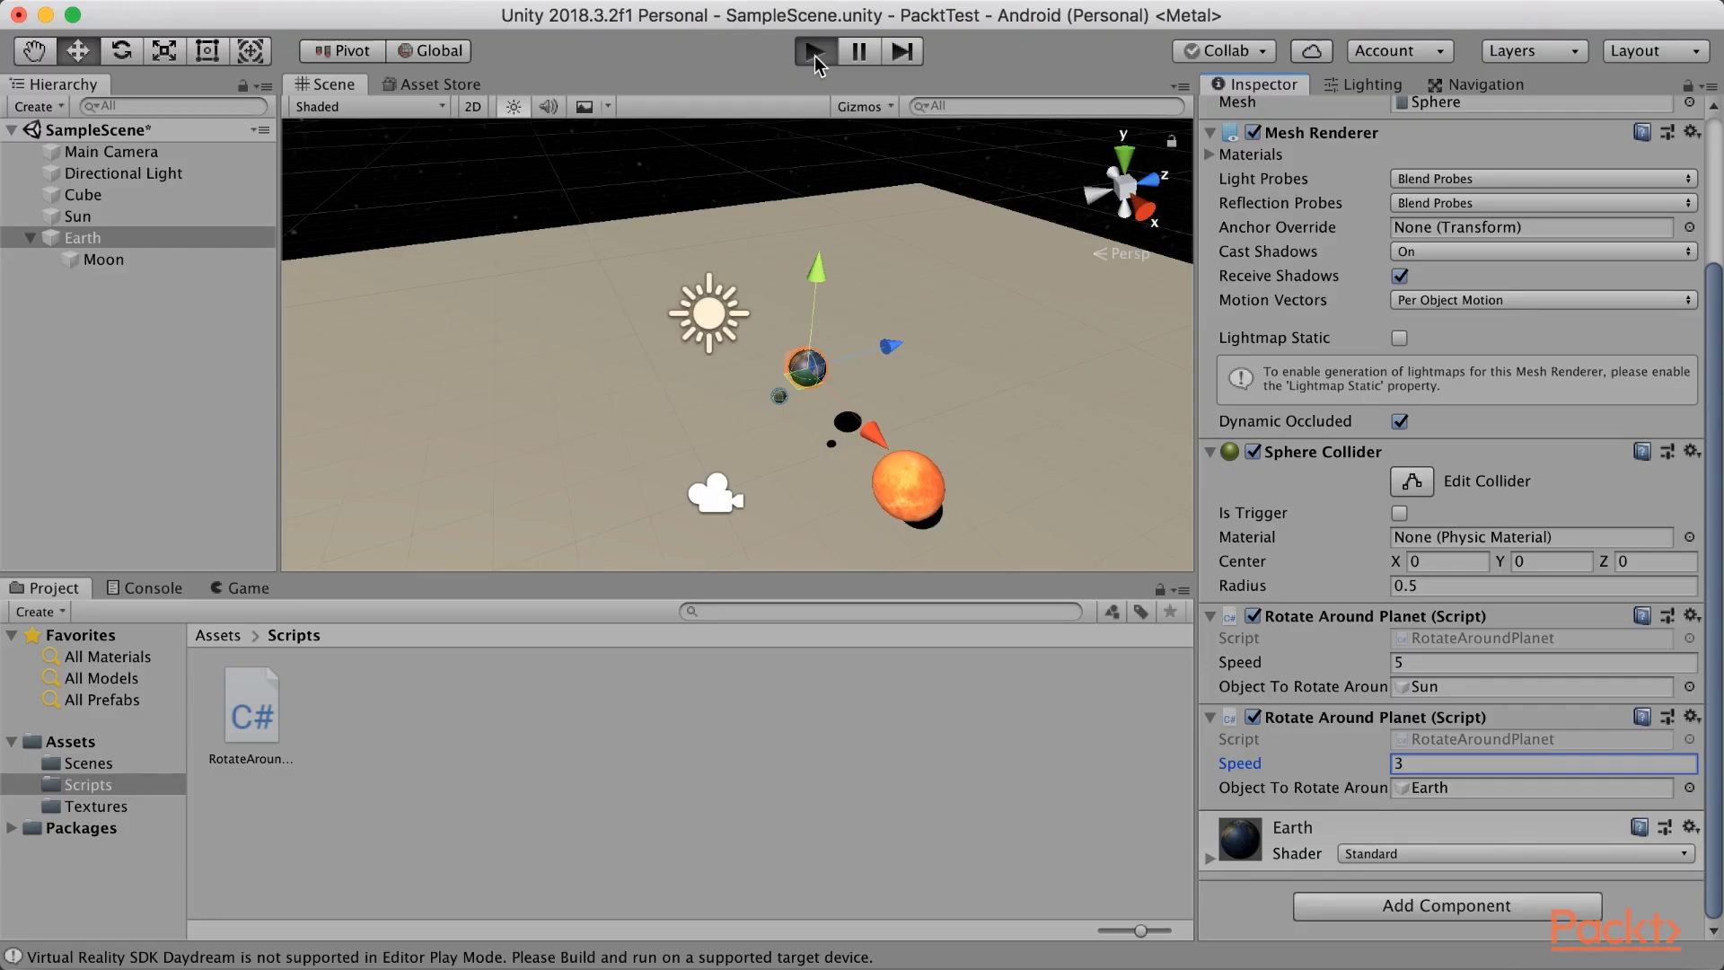
Play the solar-system scene and enlarge the Game view to watch Earth and Moon orbit
{"action": "left_click", "coordinate": [815, 51]}
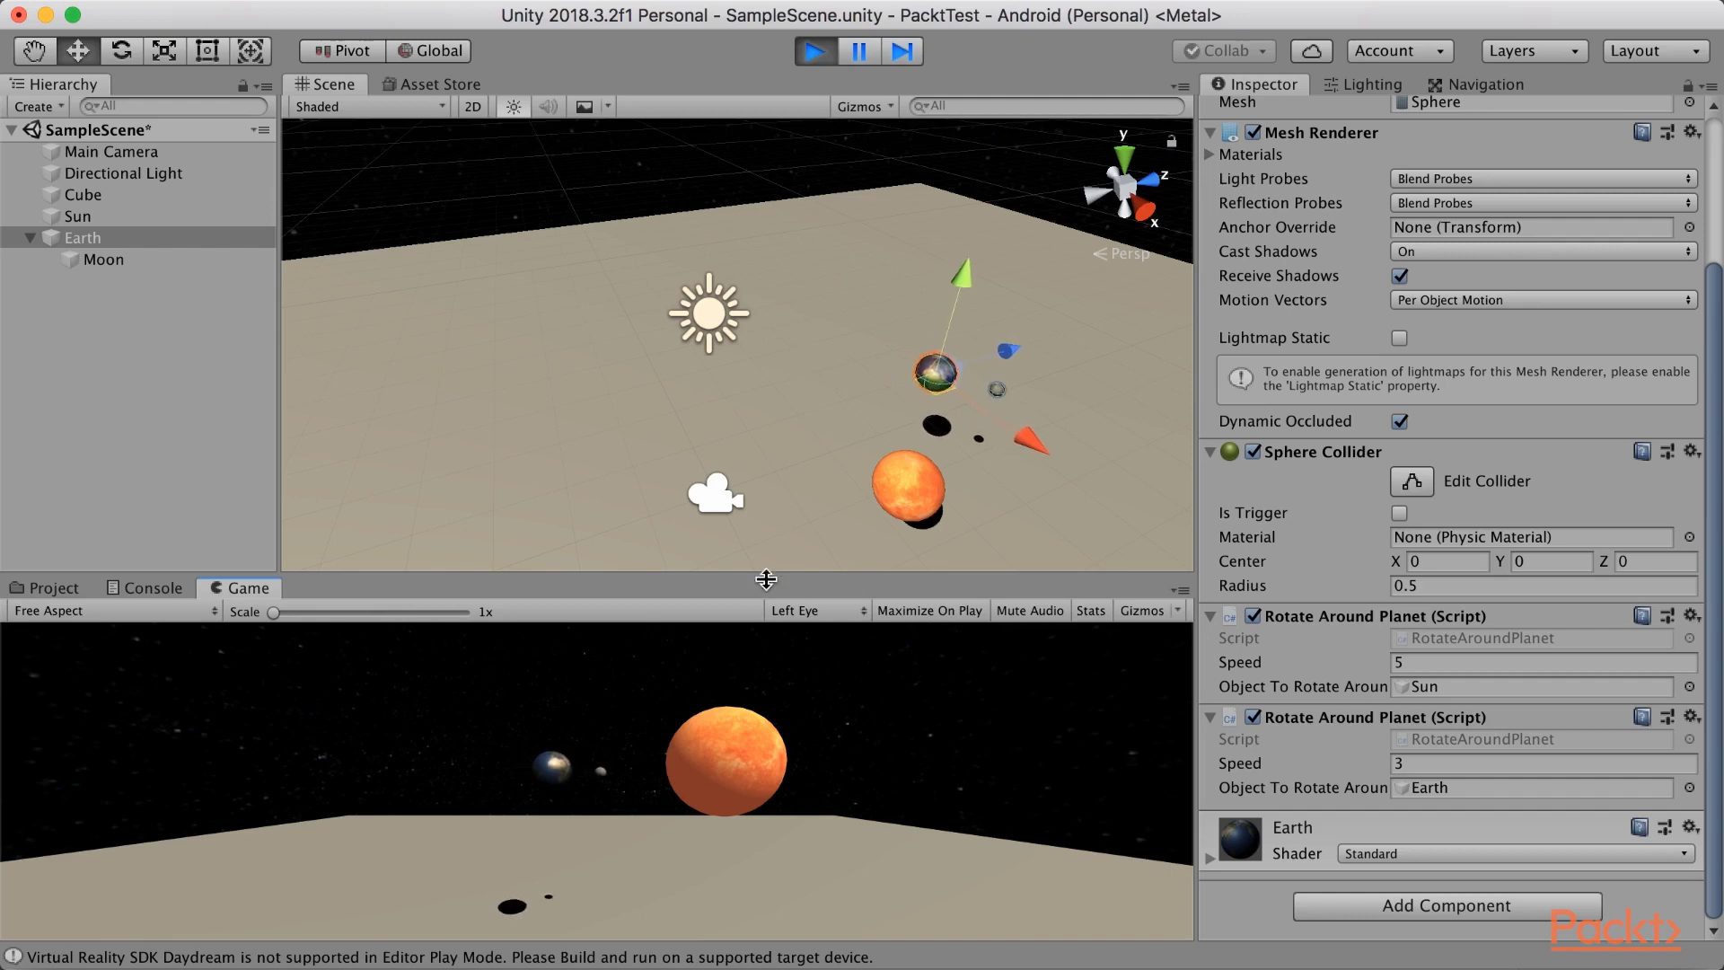
{"action": "left_click_drag", "start_coordinate": [765, 584], "coordinate": [795, 354]}
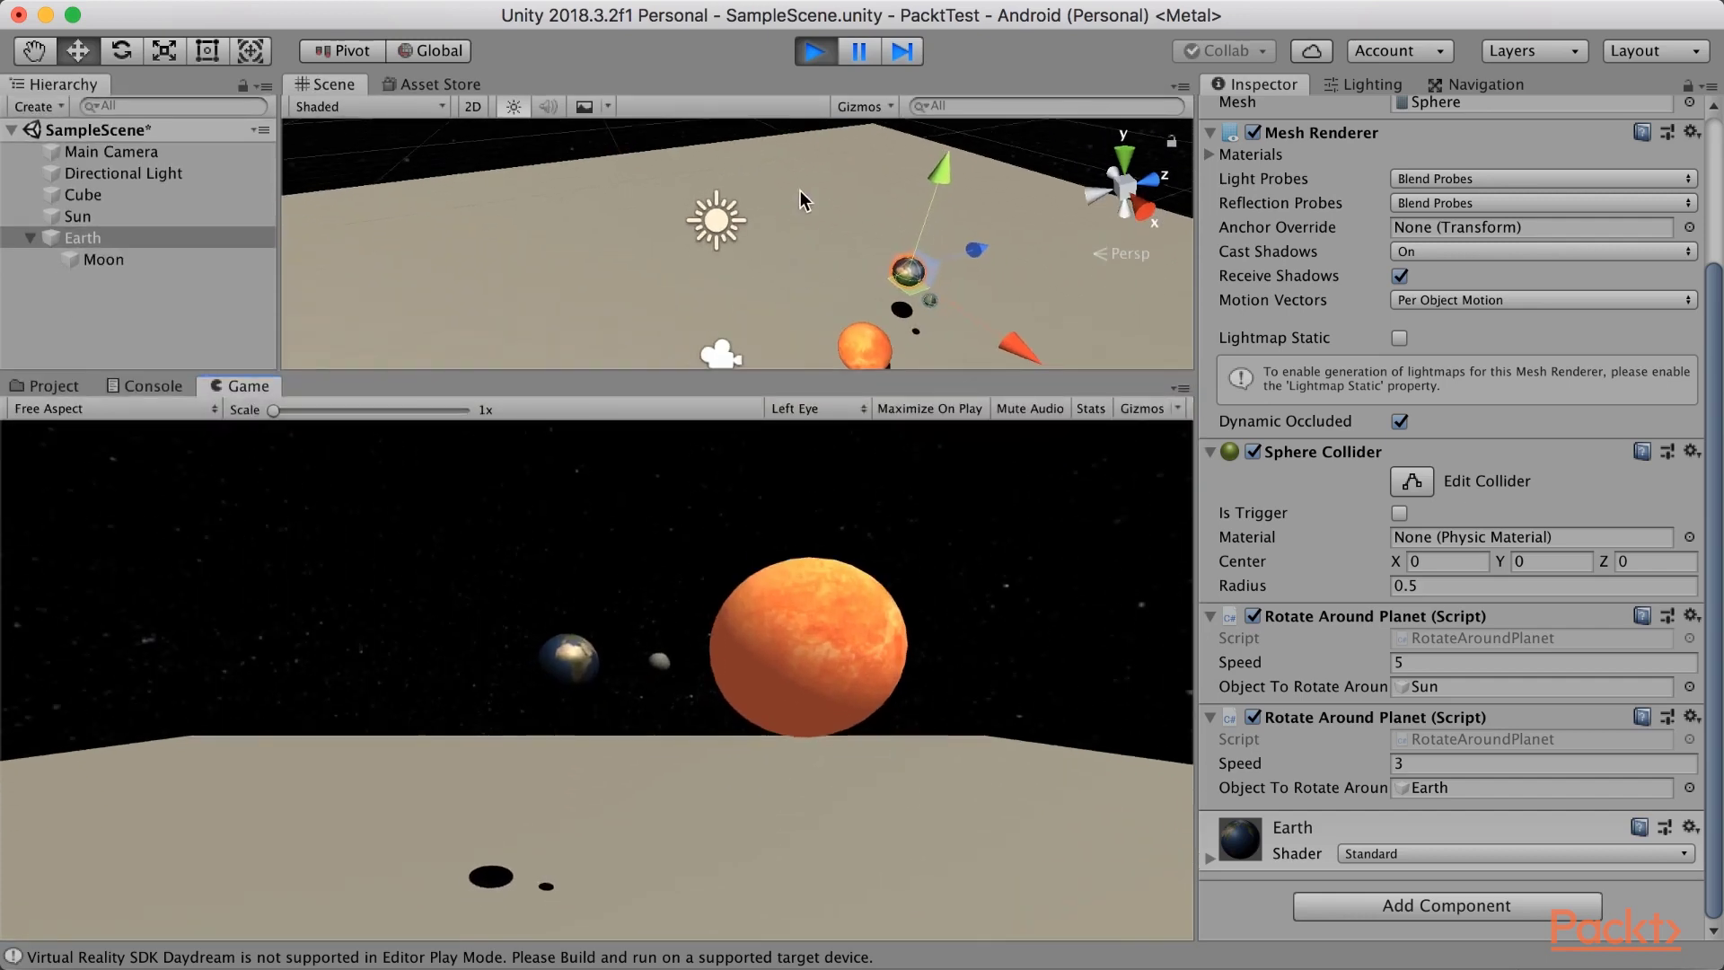